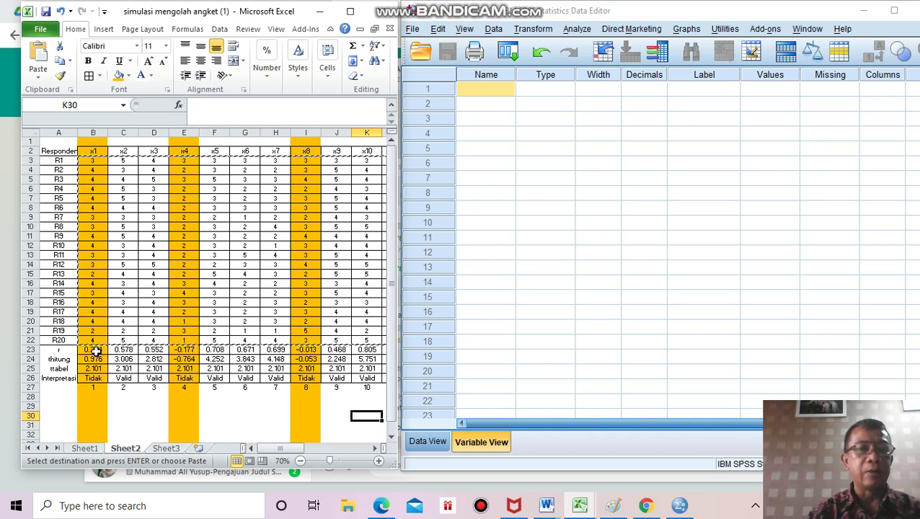
# Define the first variable in the SPSS variable list with the name x1.
pyautogui.click(96, 351)
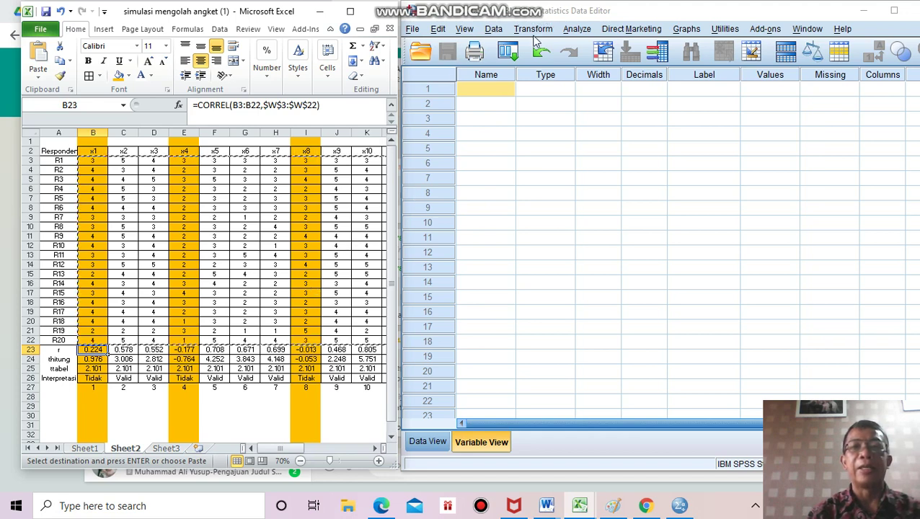
pyautogui.click(434, 443)
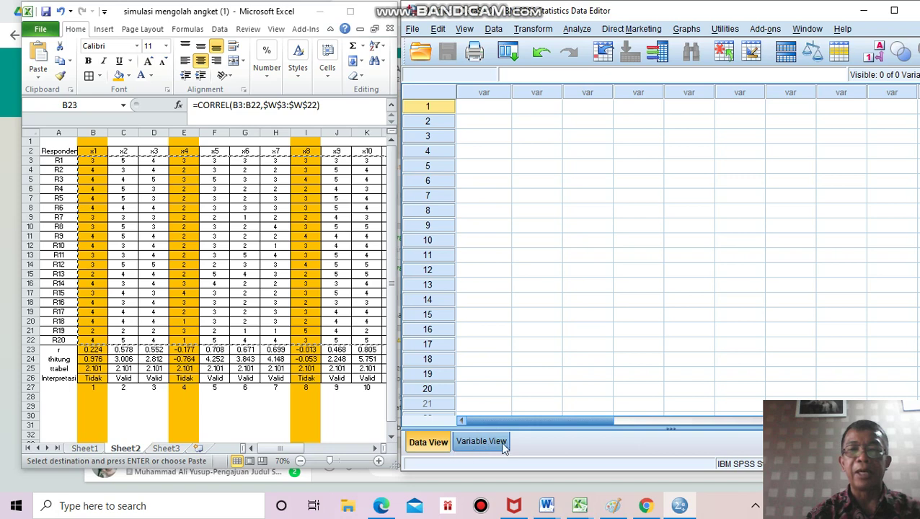
pyautogui.click(482, 442)
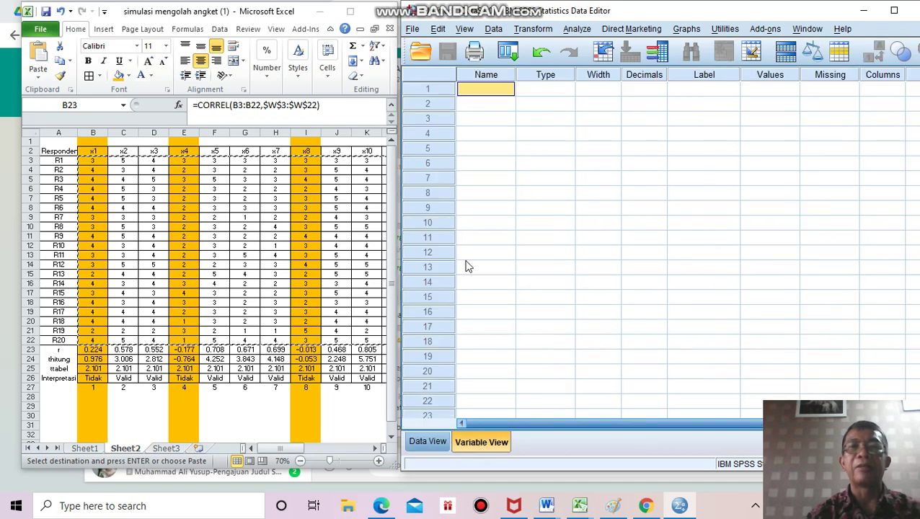
pyautogui.write('x1')
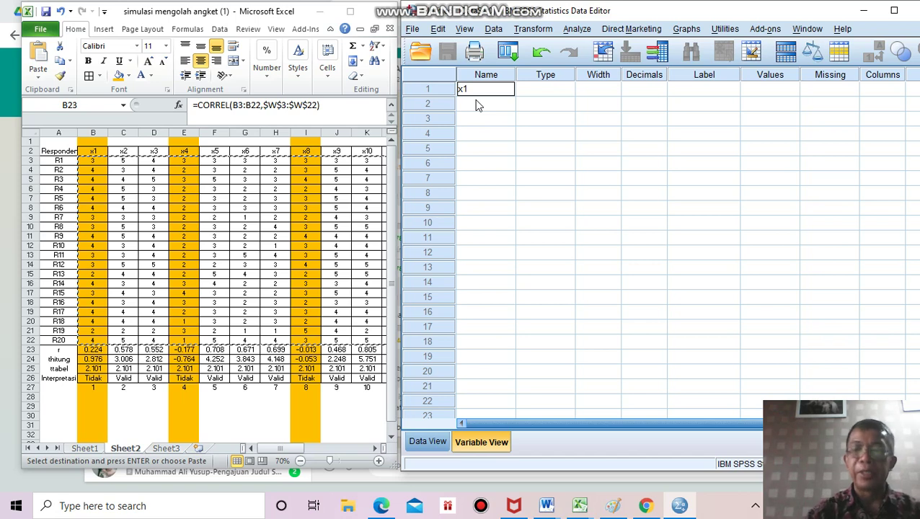
pyautogui.press('Return')
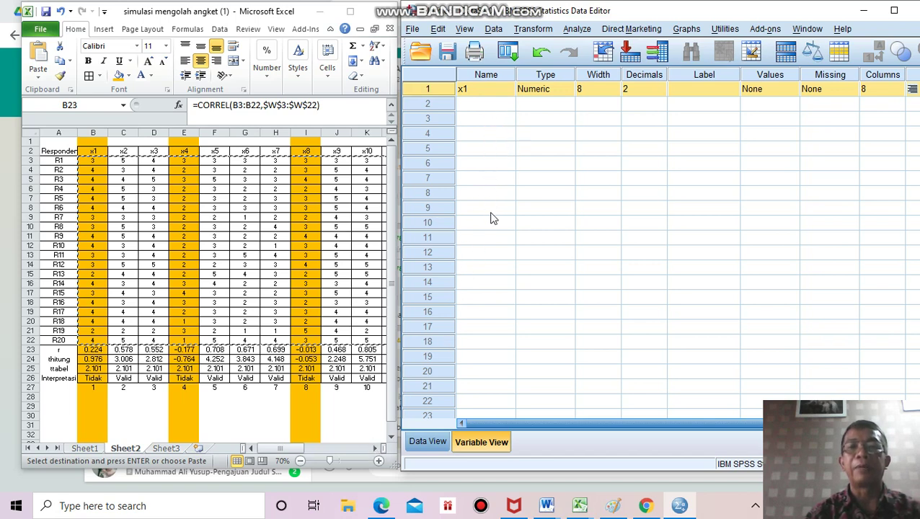
# Copy the variable names x1 to x21 and y from Z3:Z24 in Excel into the SPSS variable name column, starting at row 1.
pyautogui.click(376, 448)
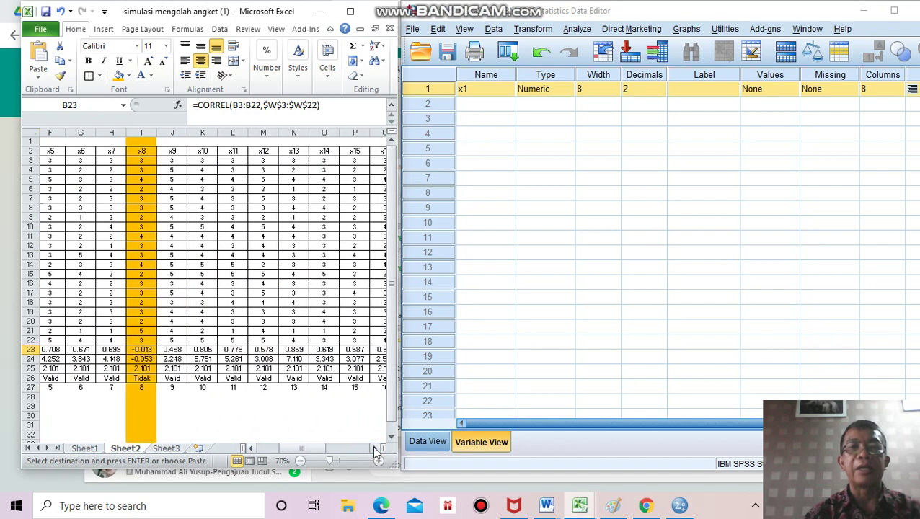
pyautogui.click(376, 451)
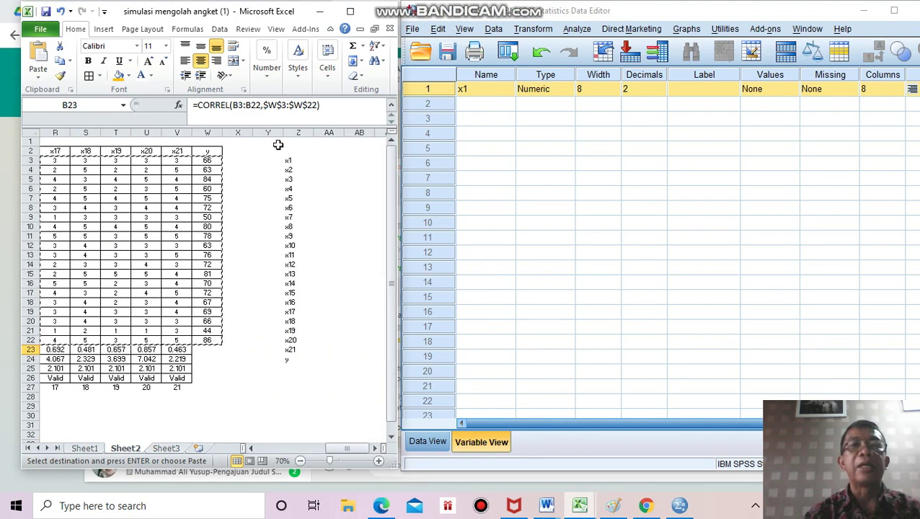
pyautogui.moveTo(290, 160); pyautogui.dragTo(302, 356)
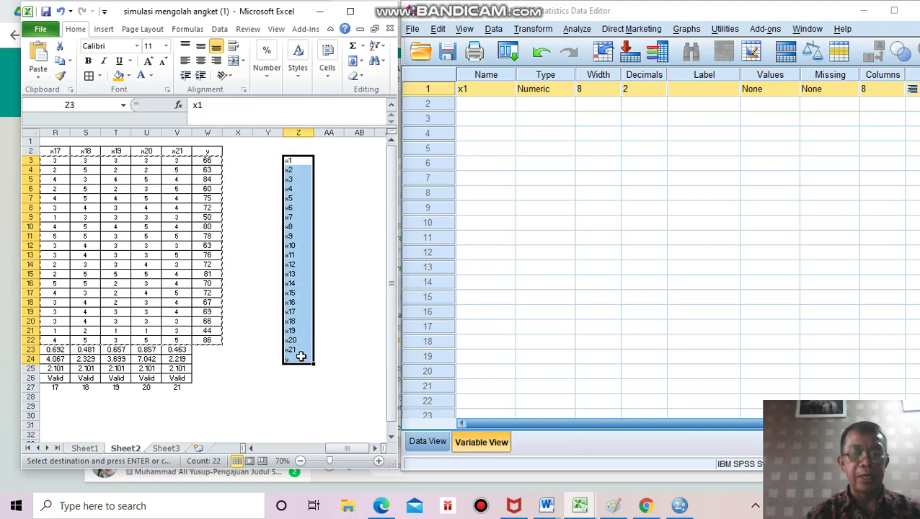
pyautogui.hotkey('ctrl', 'c')
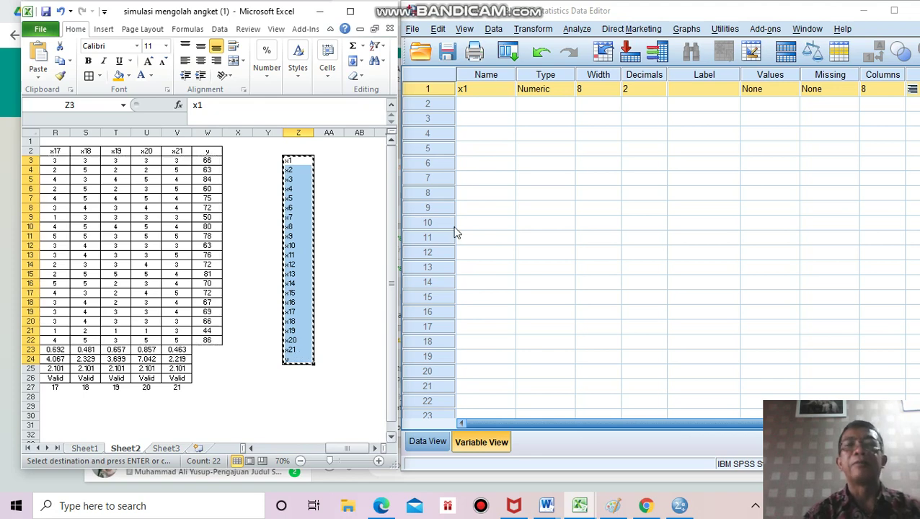
pyautogui.click(475, 98)
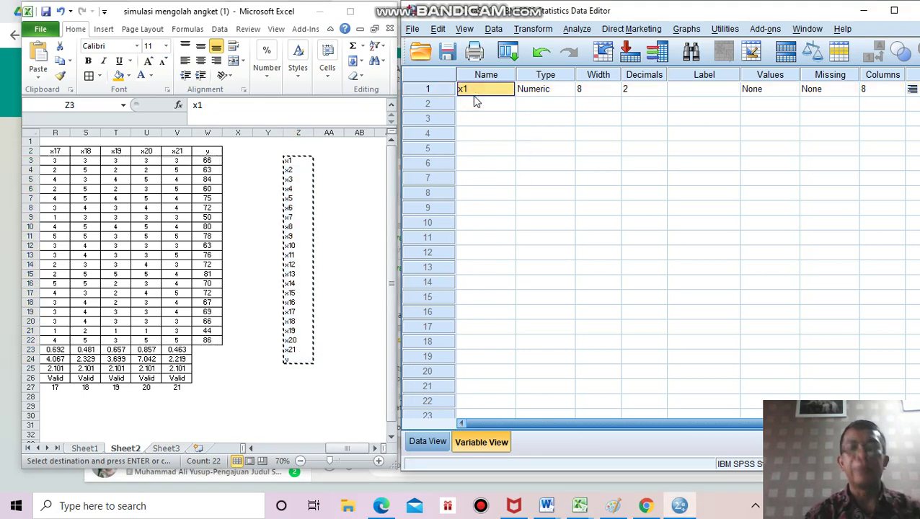
pyautogui.click(437, 29)
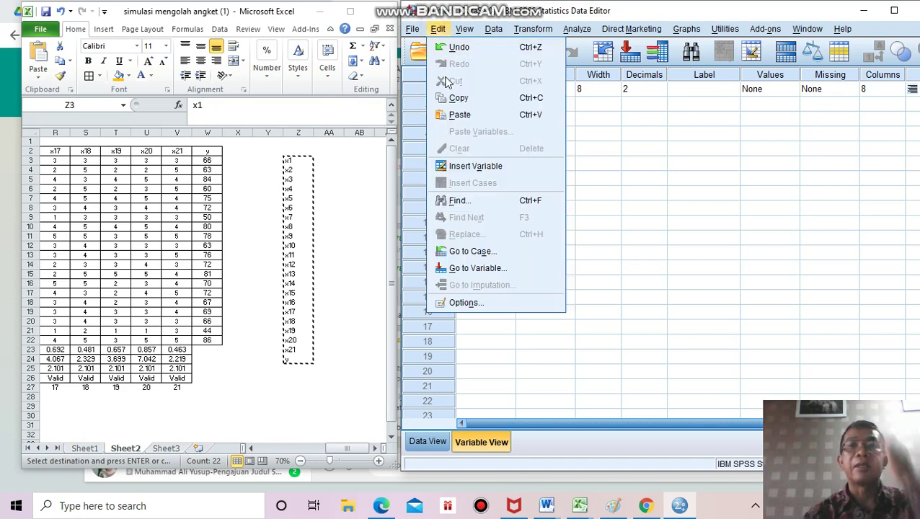
pyautogui.click(460, 115)
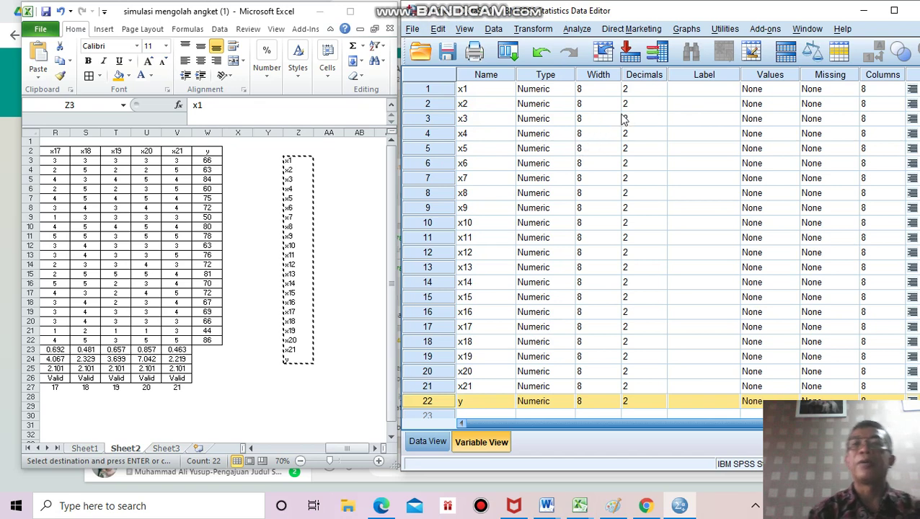
# Set the decimals to 0 for variables x1 to x5 and for y.
pyautogui.click(666, 95)
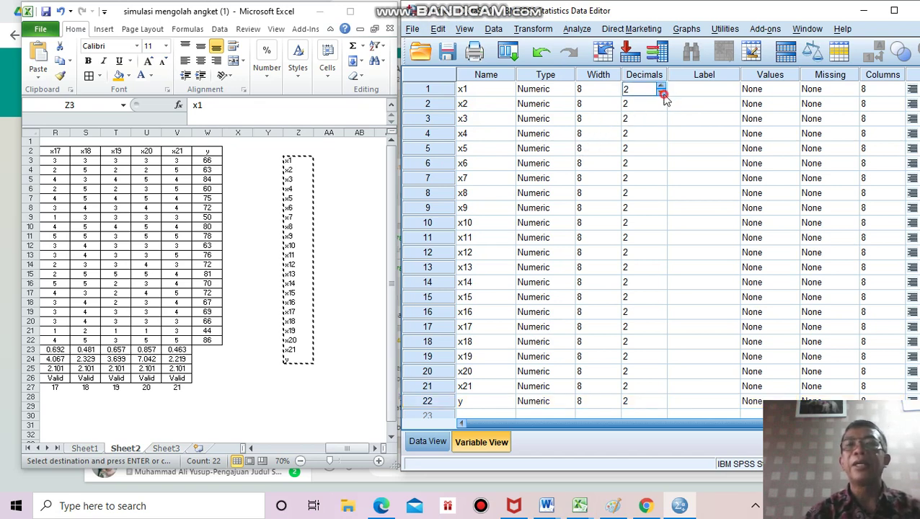
pyautogui.click(662, 92)
pyautogui.click(661, 92)
pyautogui.click(662, 108)
pyautogui.click(661, 106)
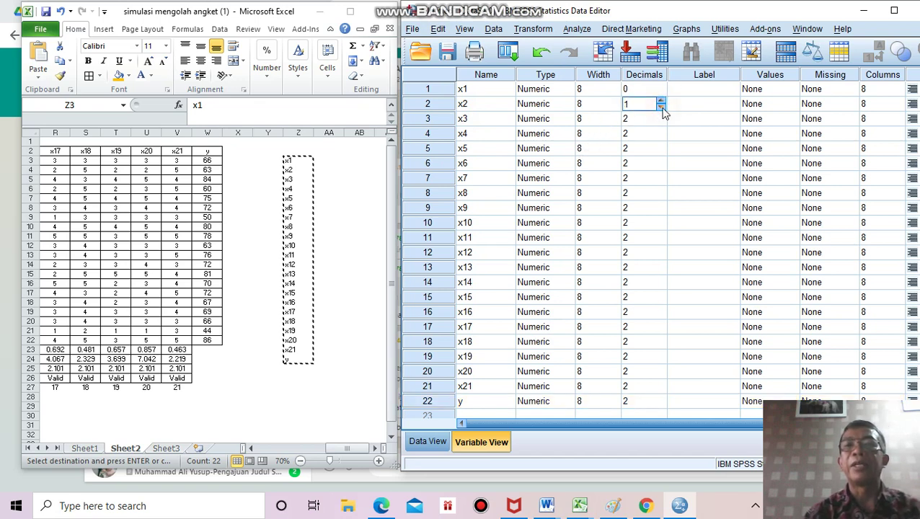
pyautogui.click(661, 106)
pyautogui.click(662, 122)
pyautogui.click(662, 123)
pyautogui.click(665, 138)
pyautogui.click(662, 136)
pyautogui.click(662, 136)
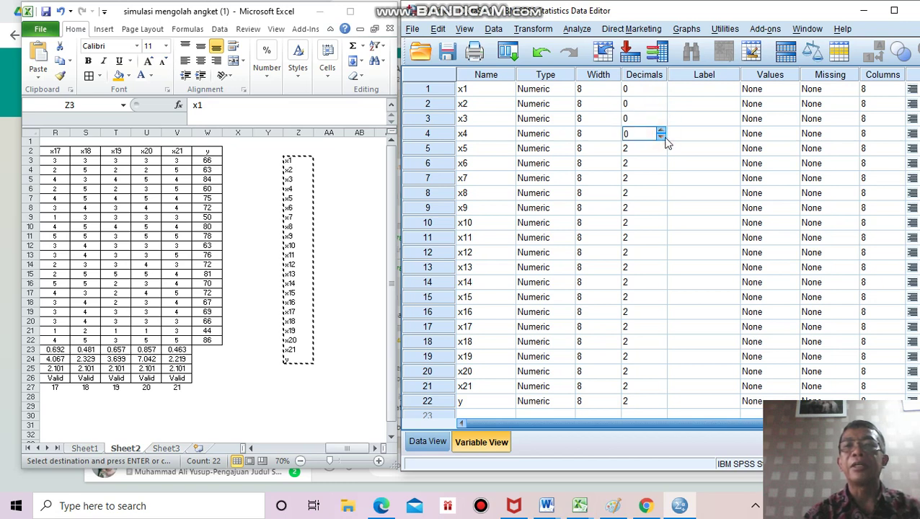
pyautogui.click(662, 153)
pyautogui.click(662, 152)
pyautogui.click(662, 152)
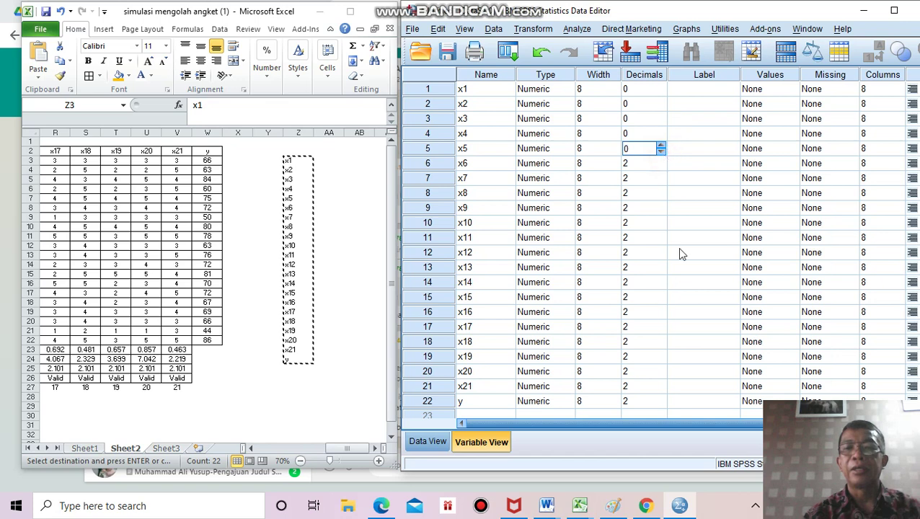
pyautogui.click(666, 404)
pyautogui.click(662, 404)
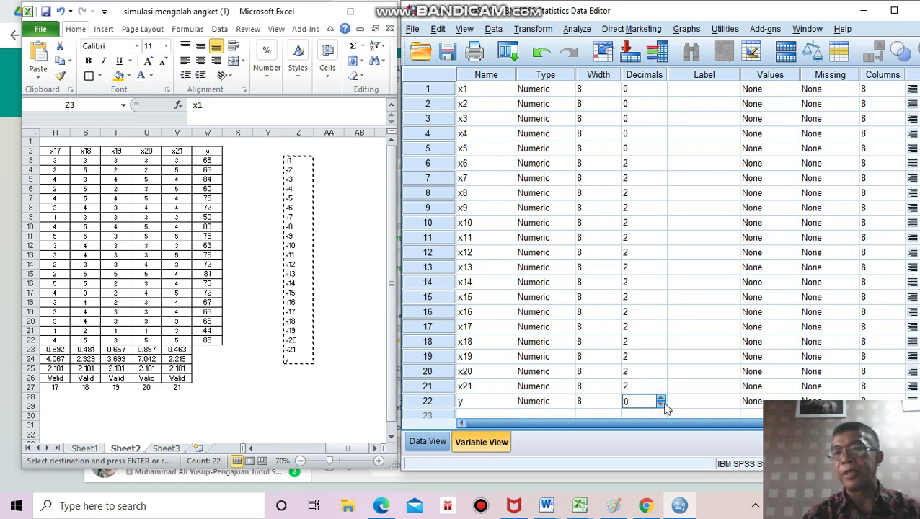
# Copy the response scores and totals in B3:W22 from Excel into the SPSS data grid, starting at case 1 of x1.
pyautogui.click(427, 442)
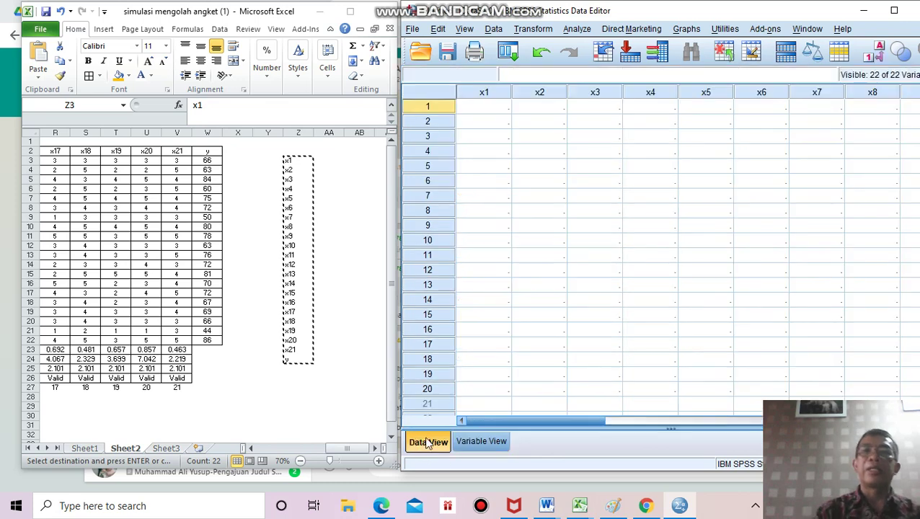
pyautogui.click(483, 109)
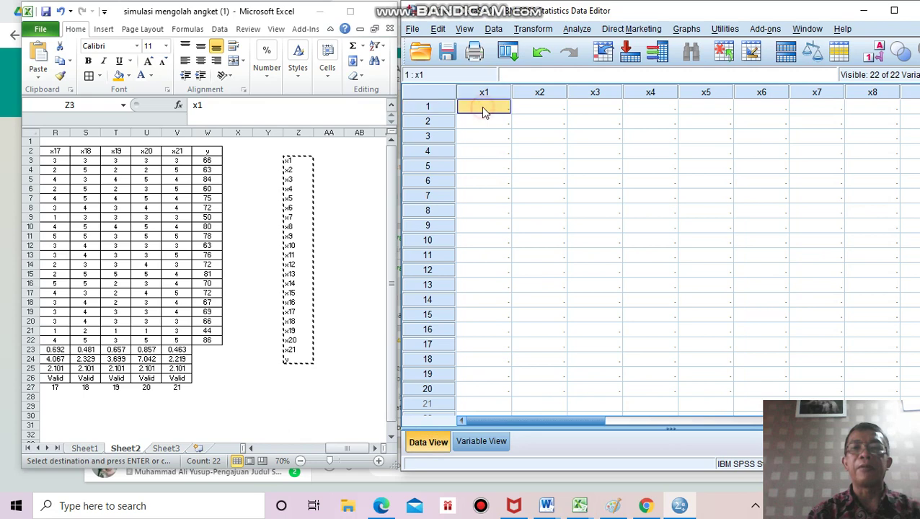
pyautogui.click(211, 161)
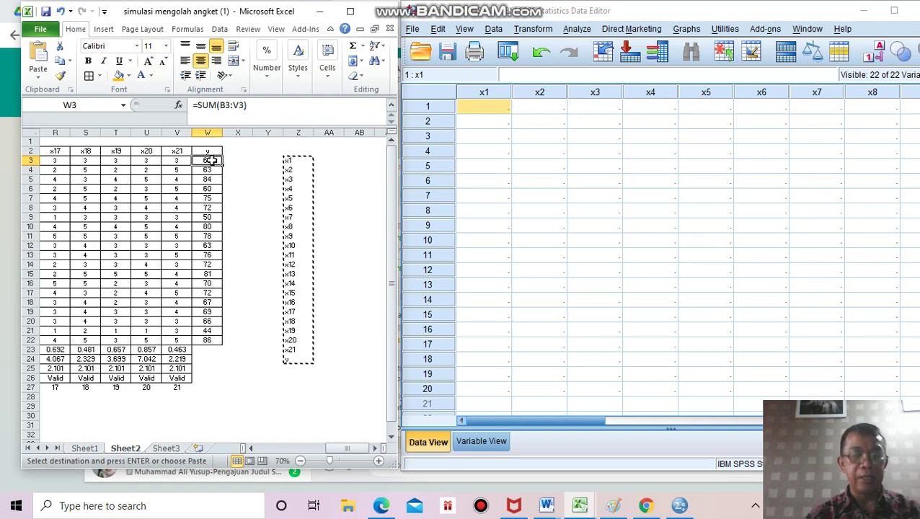
pyautogui.moveTo(212, 160); pyautogui.dragTo(211, 340)
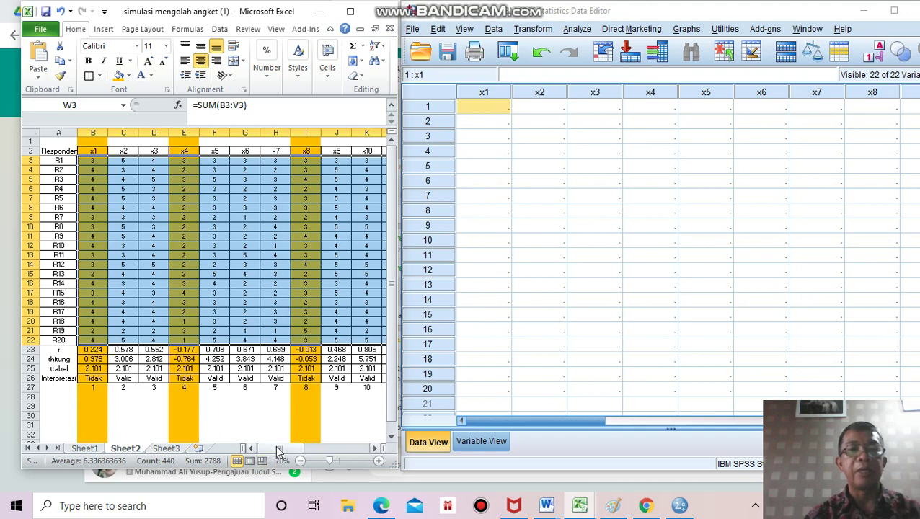
pyautogui.moveTo(278, 451); pyautogui.dragTo(347, 449)
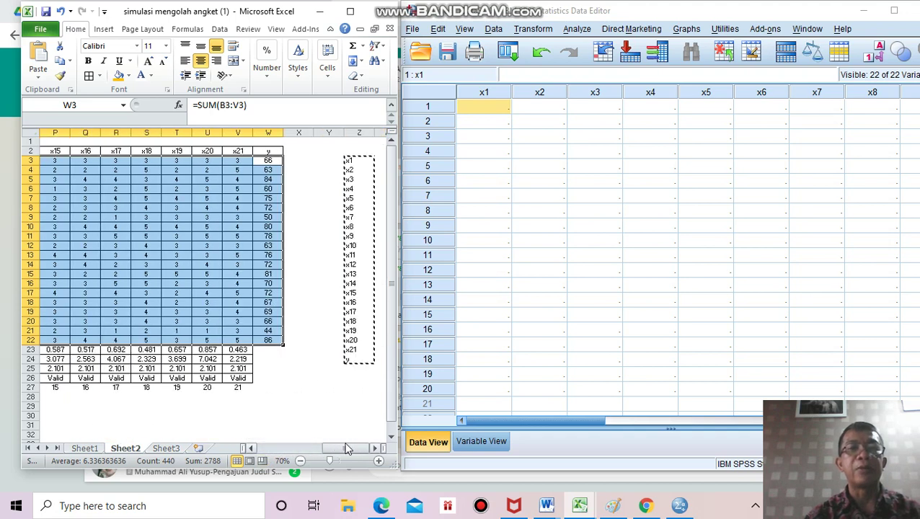
pyautogui.click(63, 63)
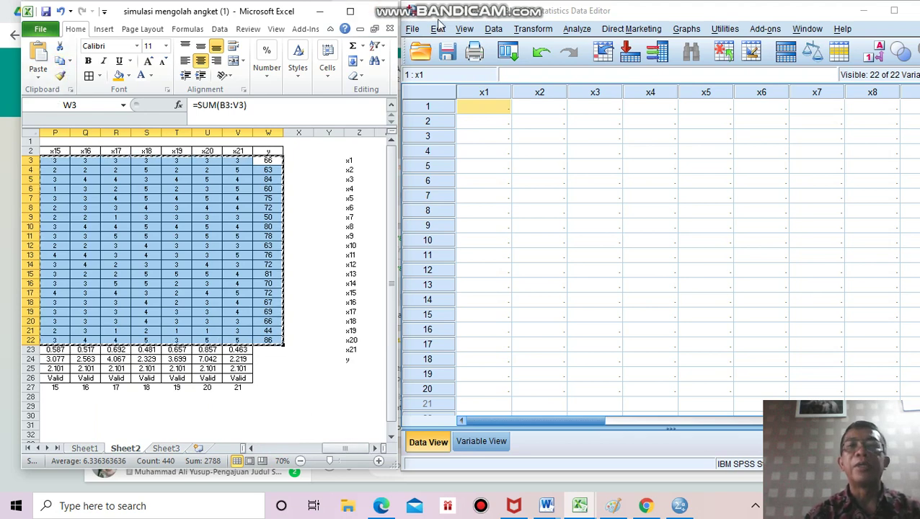
pyautogui.click(483, 107)
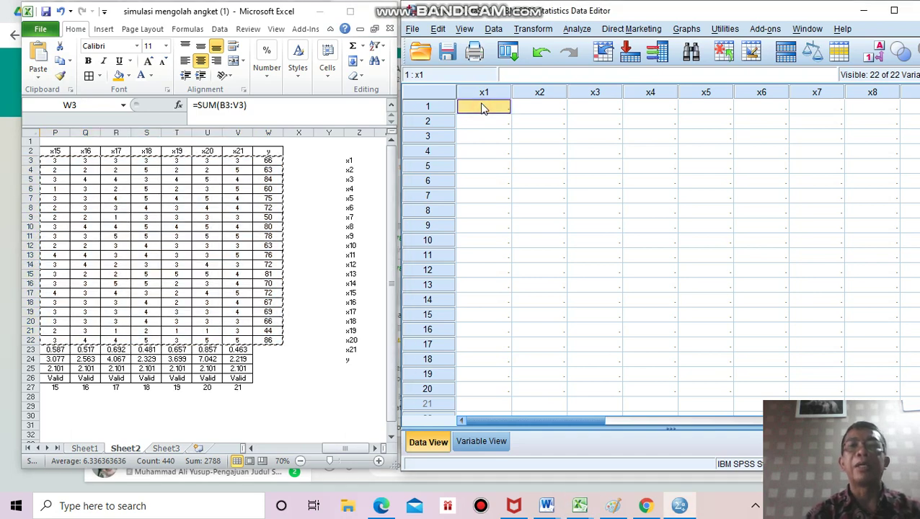
pyautogui.hotkey('ctrl', 'v')
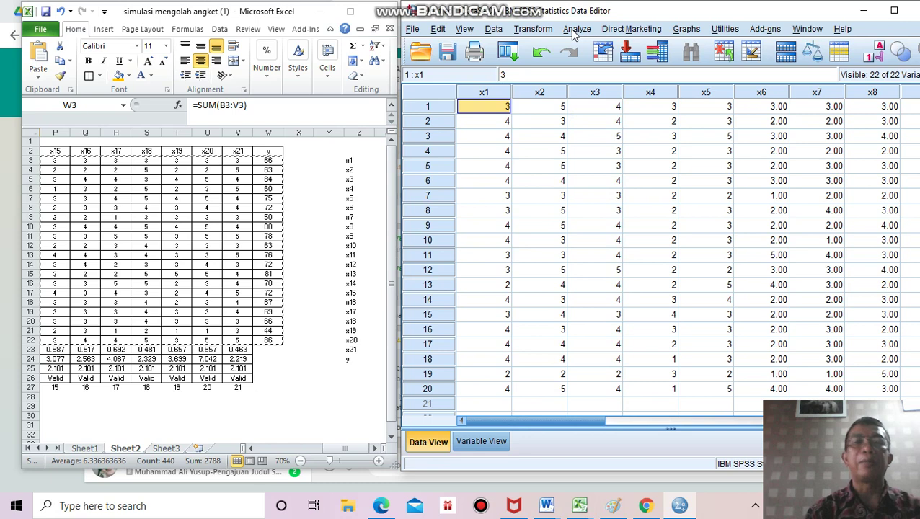
pyautogui.click(333, 448)
pyautogui.click(255, 449)
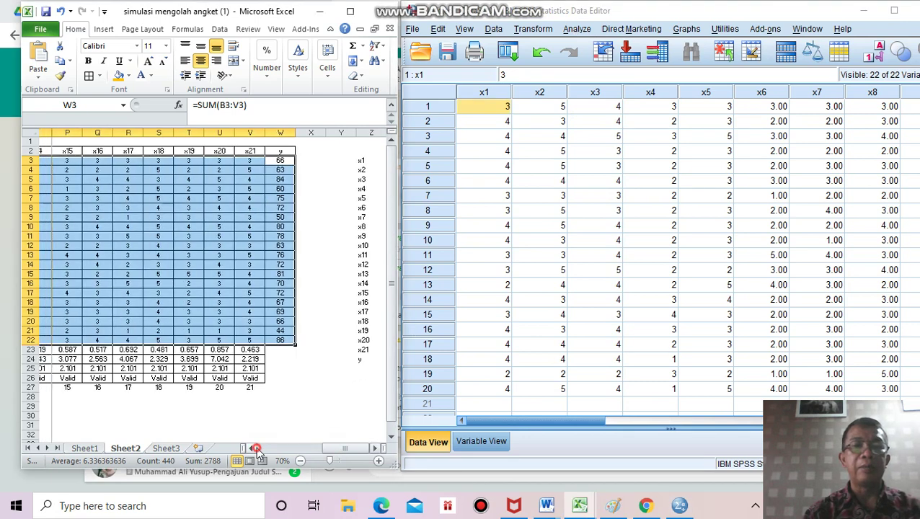
pyautogui.moveTo(339, 449); pyautogui.dragTo(268, 450)
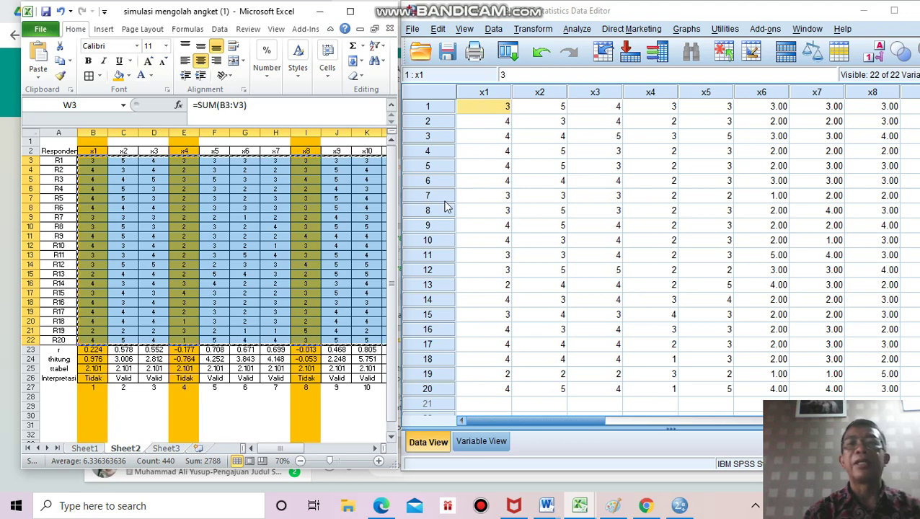
# Run a two-tailed Pearson bivariate correlation between x1 and y in SPSS, with significant correlations flagged.
pyautogui.click(581, 29)
pyautogui.moveTo(597, 50)
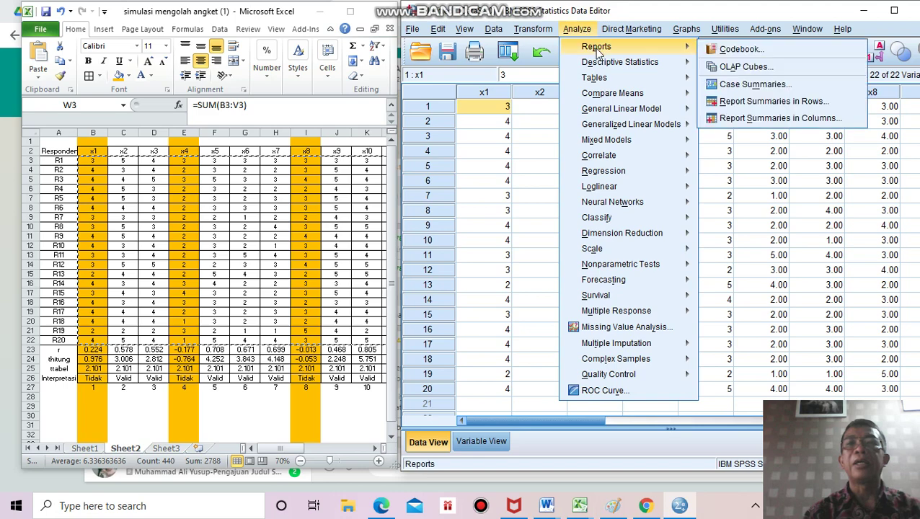
pyautogui.moveTo(620, 155)
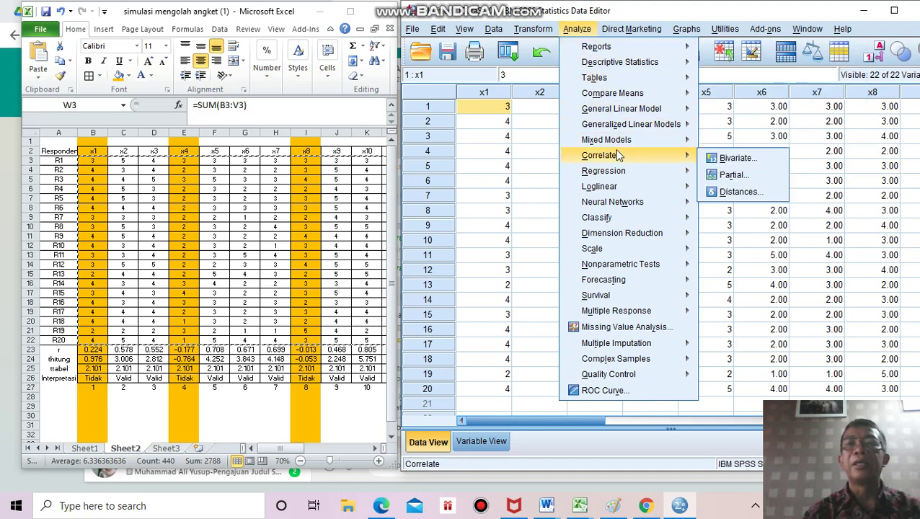
pyautogui.click(729, 159)
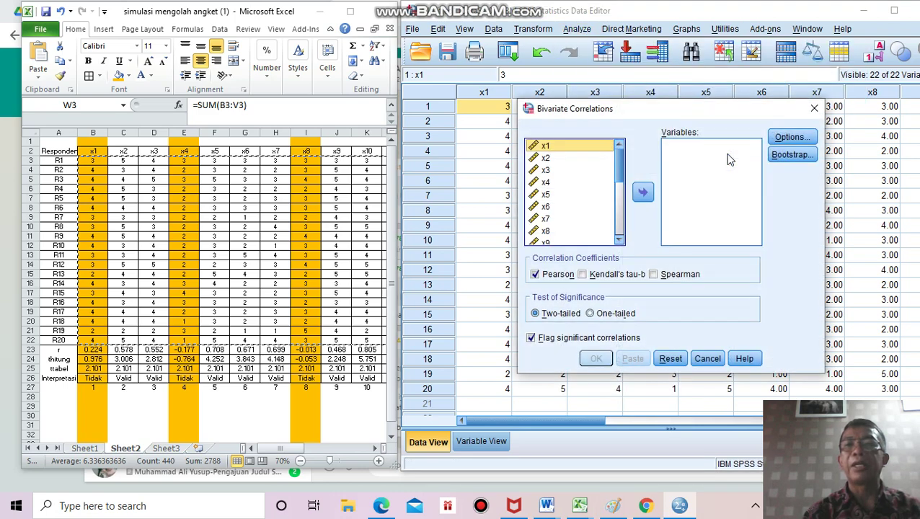
pyautogui.click(645, 190)
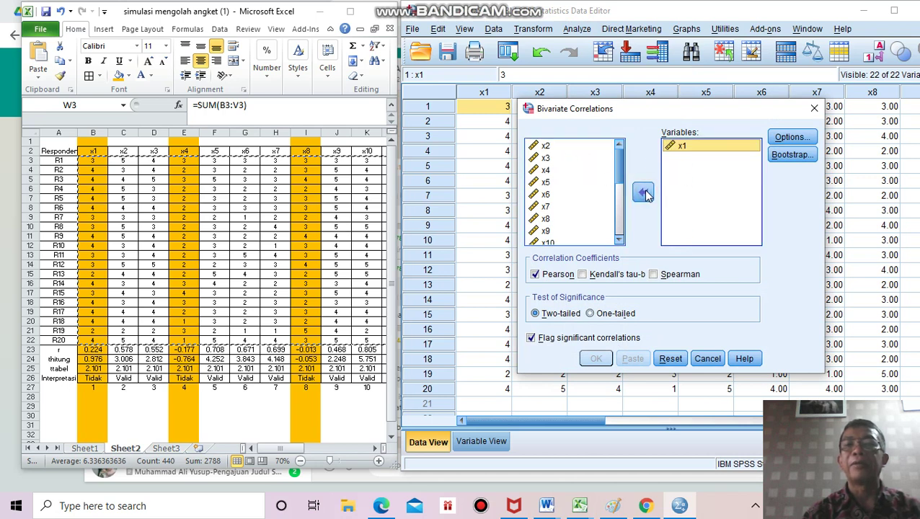
pyautogui.moveTo(617, 168); pyautogui.dragTo(620, 235)
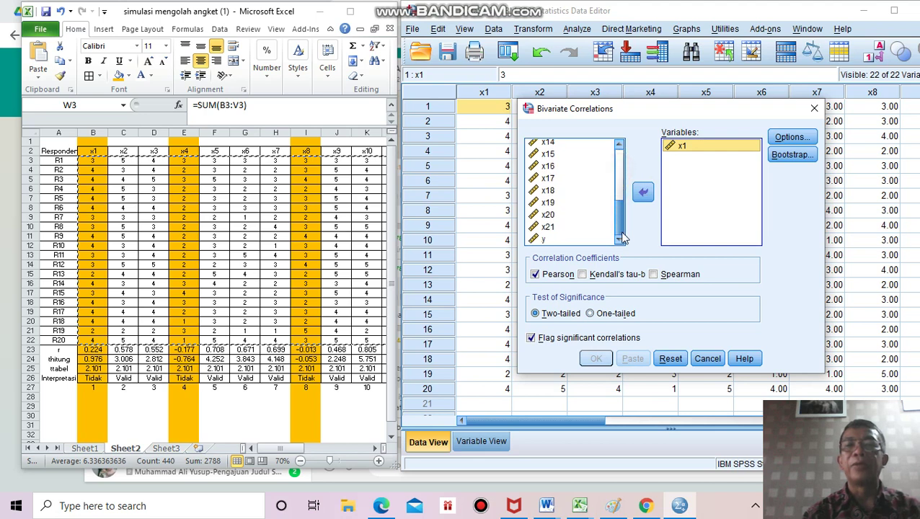
pyautogui.click(541, 240)
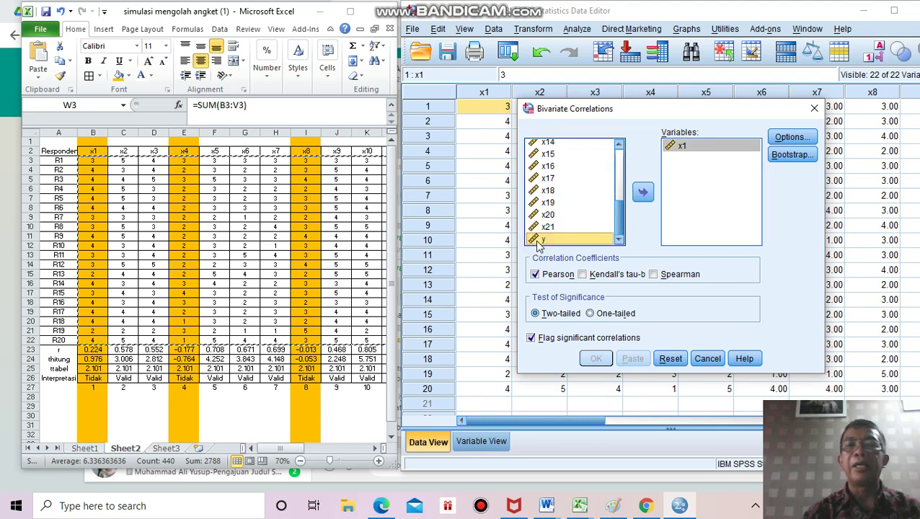
pyautogui.click(643, 194)
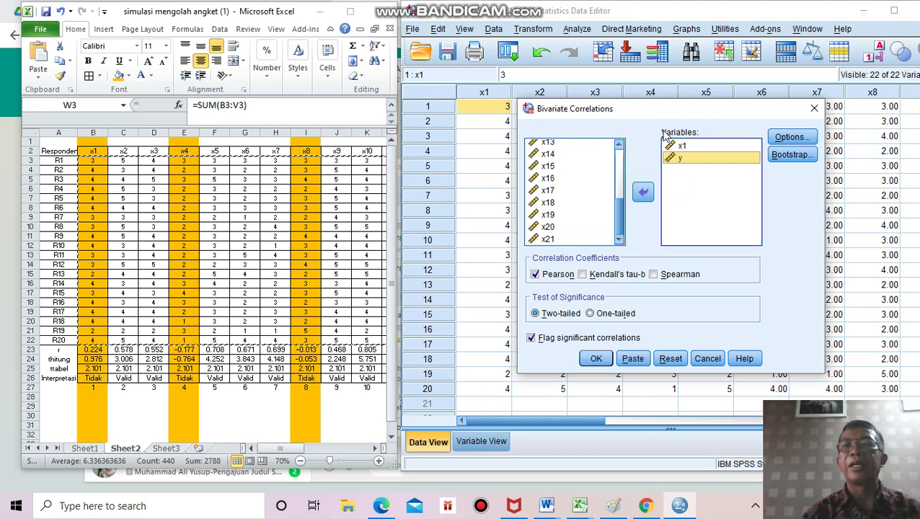
pyautogui.click(596, 360)
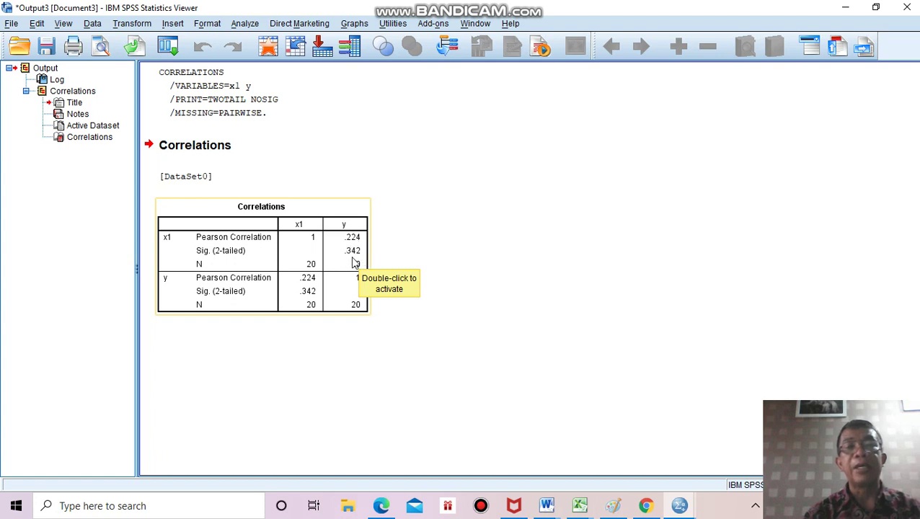
# Switch to the Excel workbook simulasi mengolah angket (1) to compare its r value for x1 with the SPSS correlation.
pyautogui.click(240, 370)
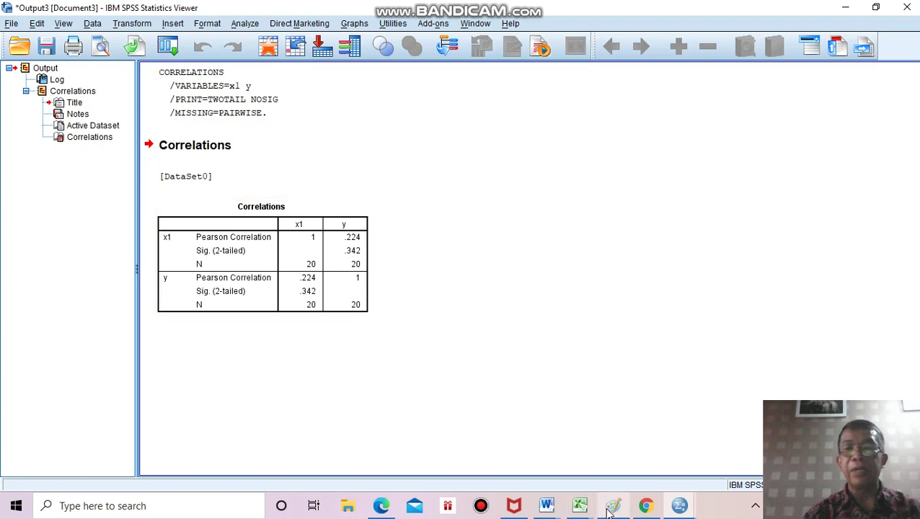
pyautogui.moveTo(587, 509)
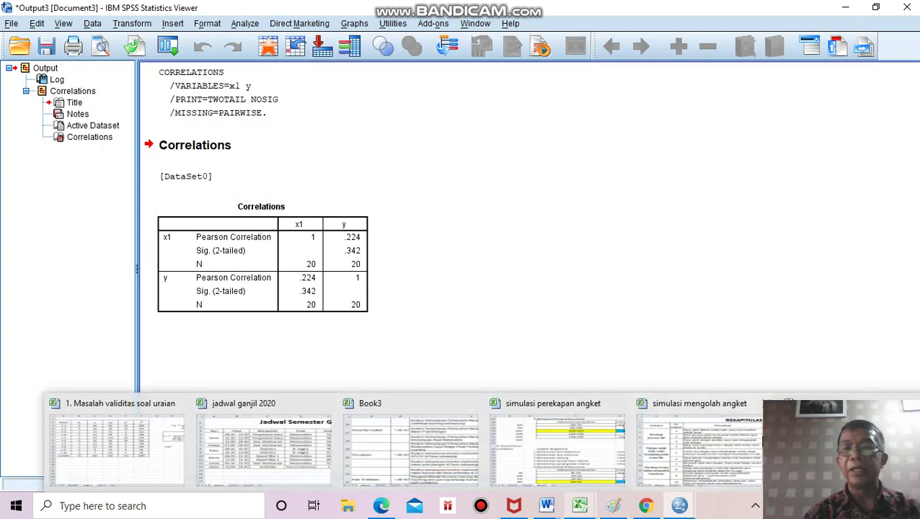
pyautogui.moveTo(696, 449)
pyautogui.click(837, 444)
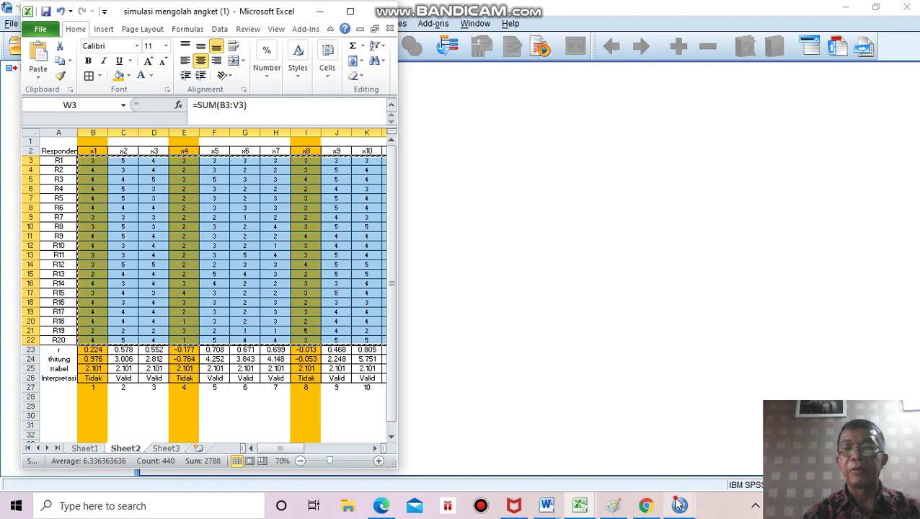
# In the SPSS data editor, replace x1 with x2 in the bivariate correlation and run the two-tailed Pearson correlation between y and x2.
pyautogui.moveTo(678, 505)
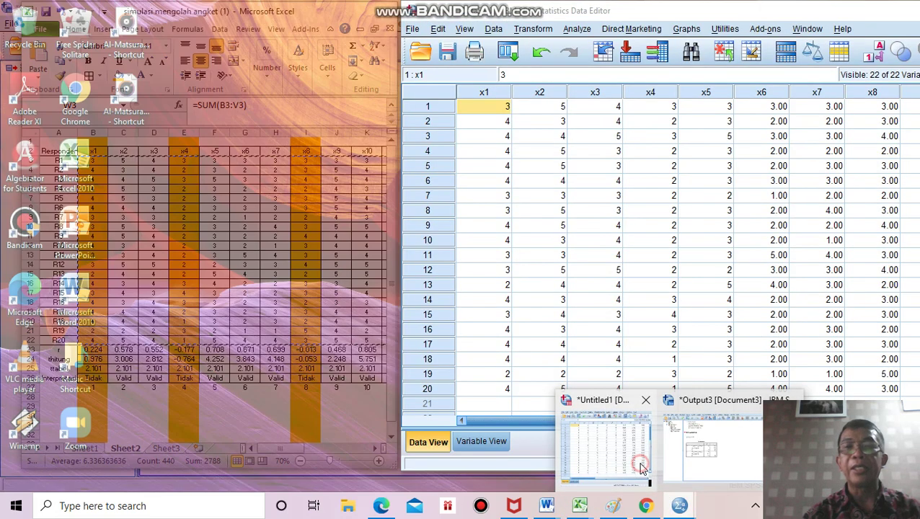
pyautogui.click(639, 468)
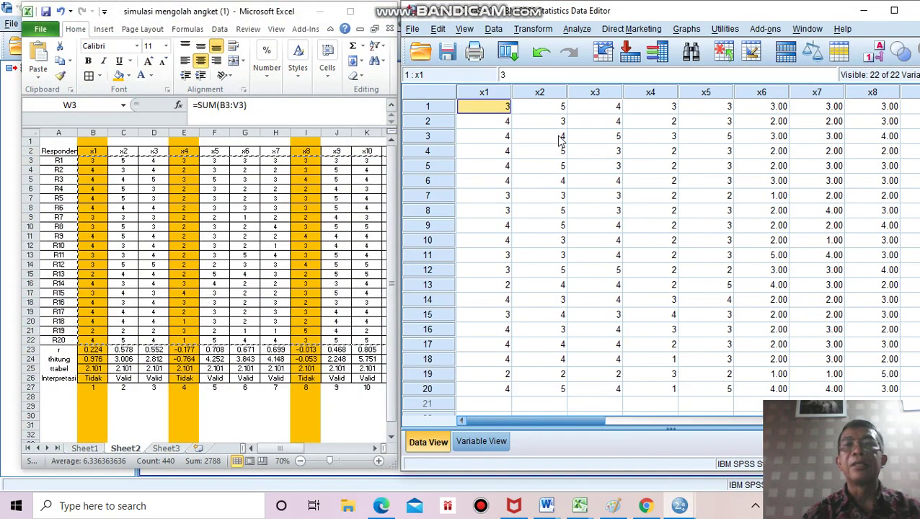
pyautogui.click(577, 30)
pyautogui.moveTo(611, 153)
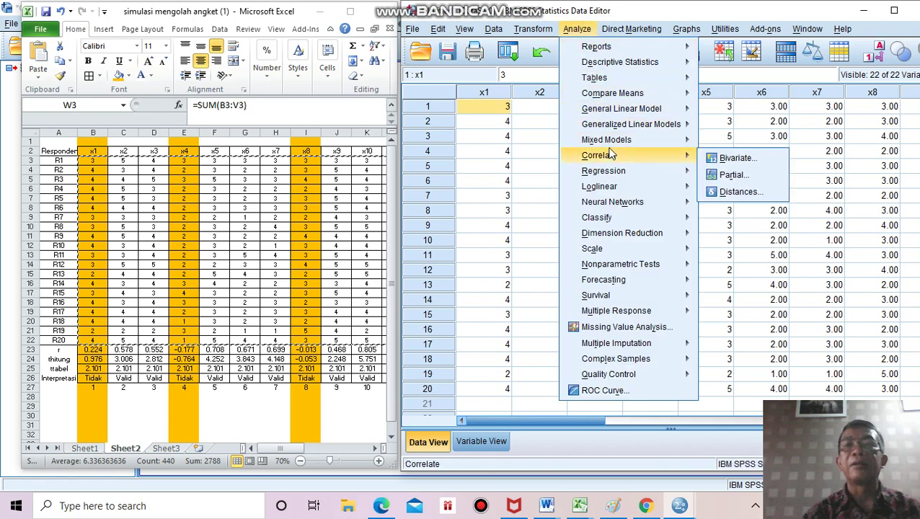
pyautogui.click(736, 158)
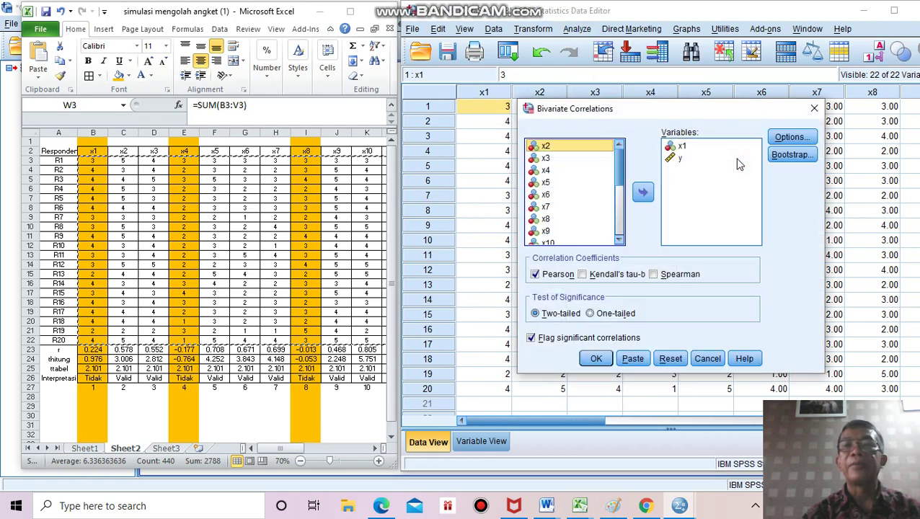
pyautogui.click(684, 147)
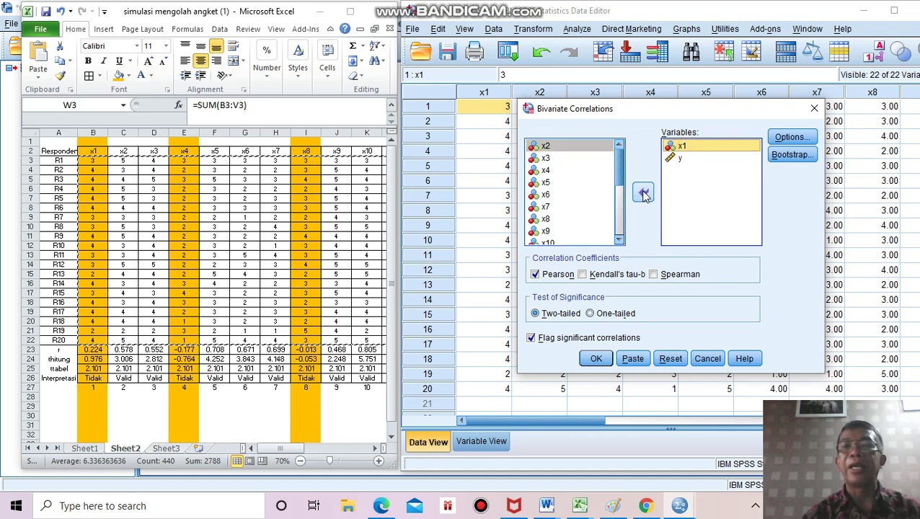
pyautogui.click(644, 194)
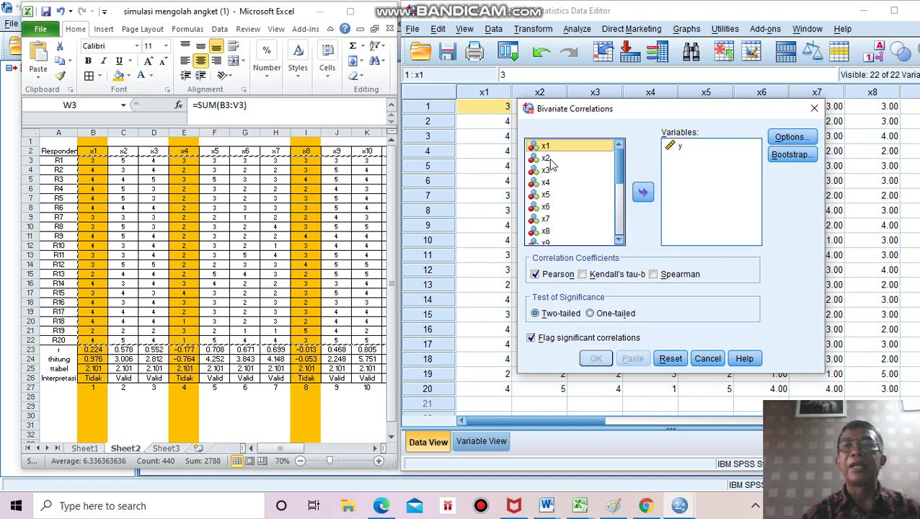
pyautogui.click(548, 158)
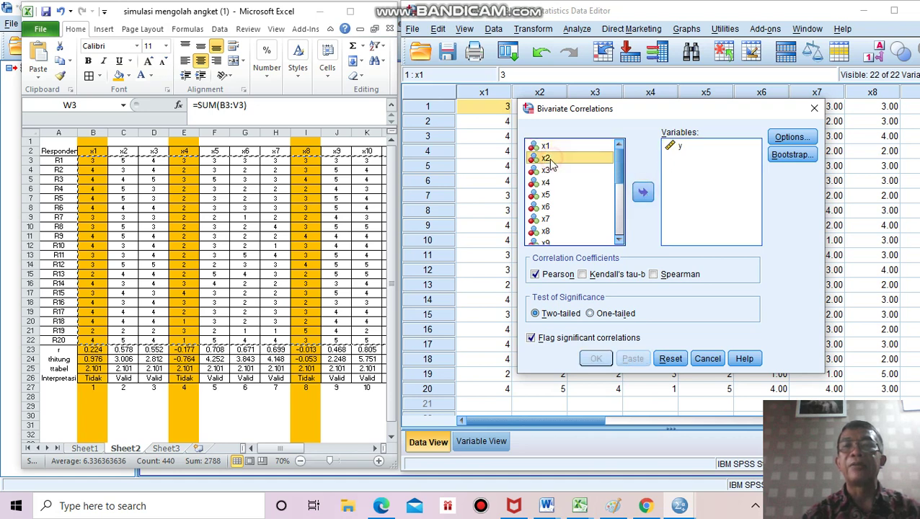
pyautogui.click(643, 194)
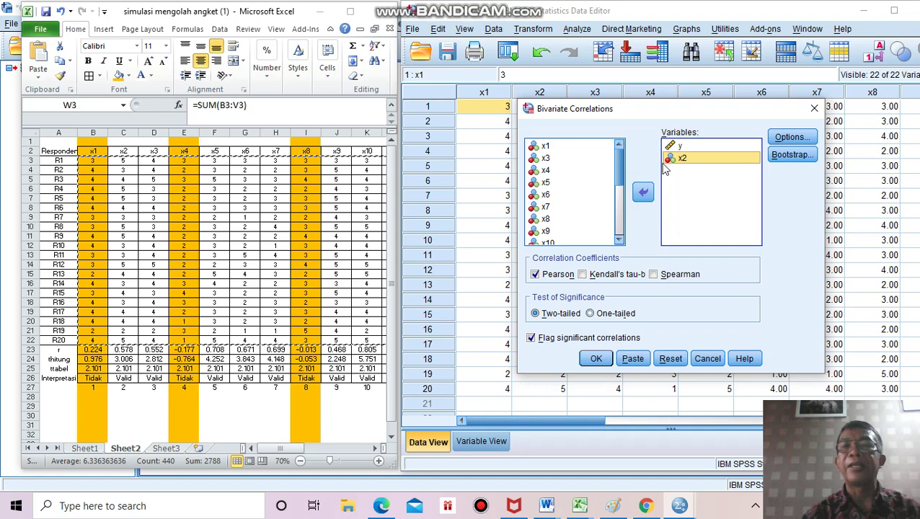
pyautogui.click(596, 359)
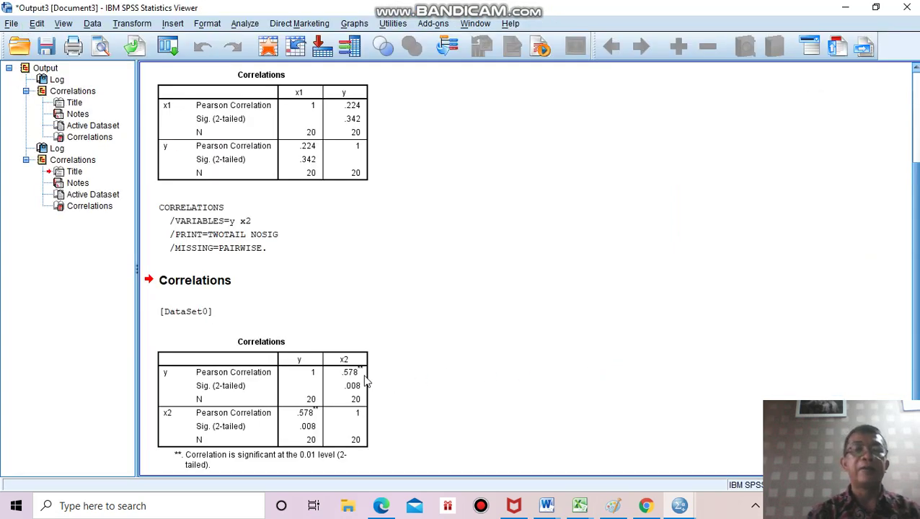
pyautogui.click(366, 382)
pyautogui.click(390, 417)
pyautogui.click(348, 377)
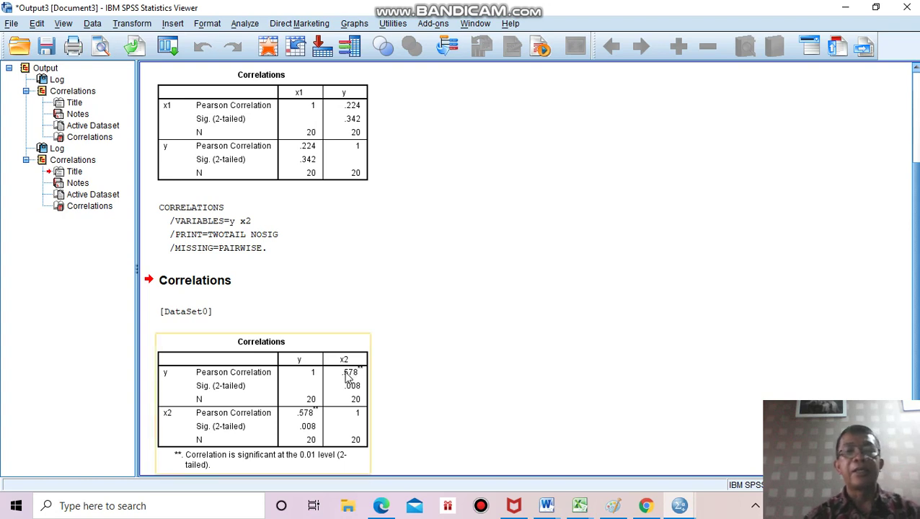